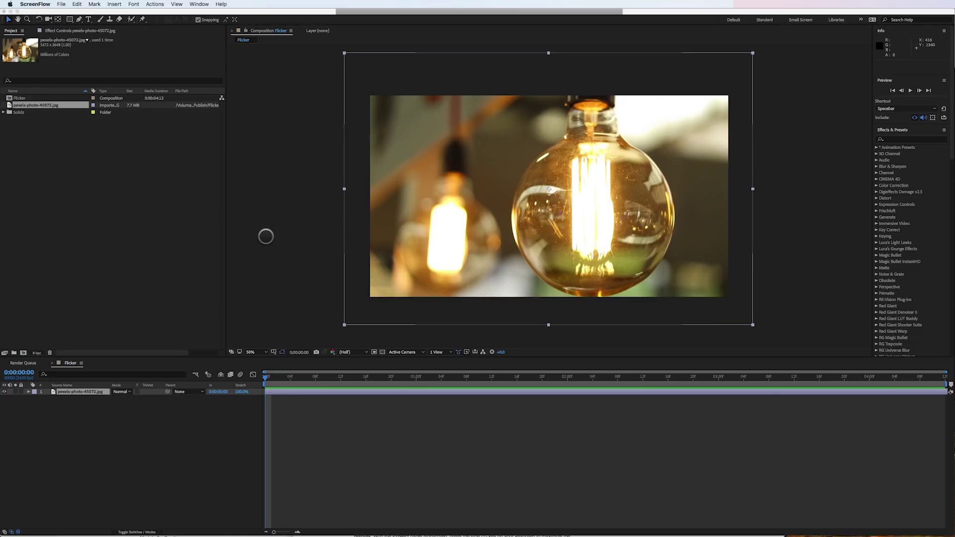
Step: Duplicate the light bulb photo layer in the timeline
{"action": "left_click", "coordinate": [603, 218]}
{"action": "left_click", "coordinate": [98, 393]}
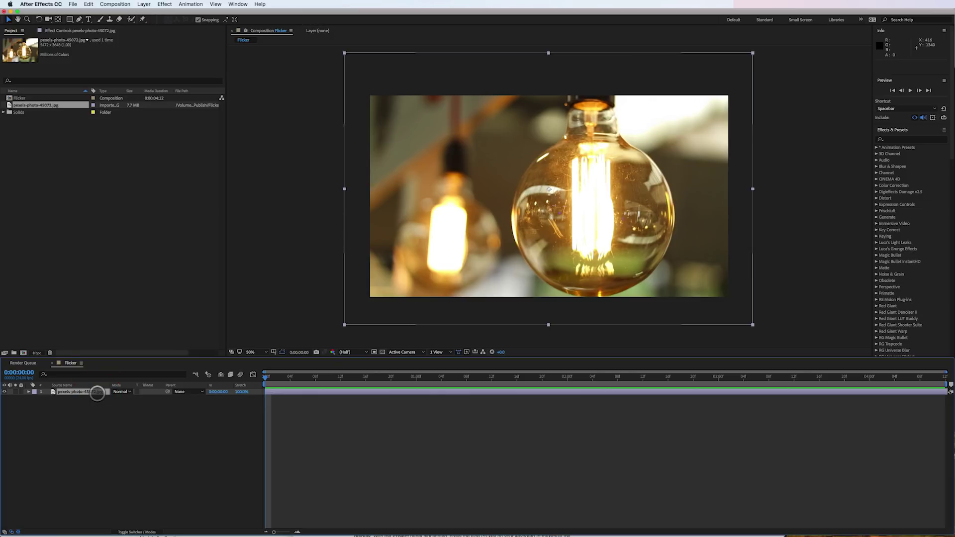
{"action": "key", "text": "super+d"}
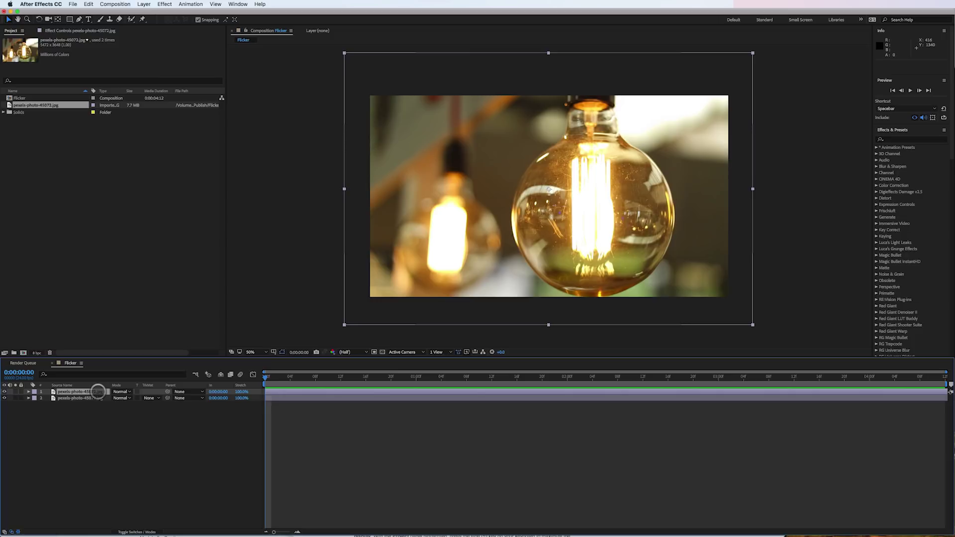
Step: Apply Compound Blur to the top copy and raise its Maximum Blur high
{"action": "left_click", "coordinate": [165, 4]}
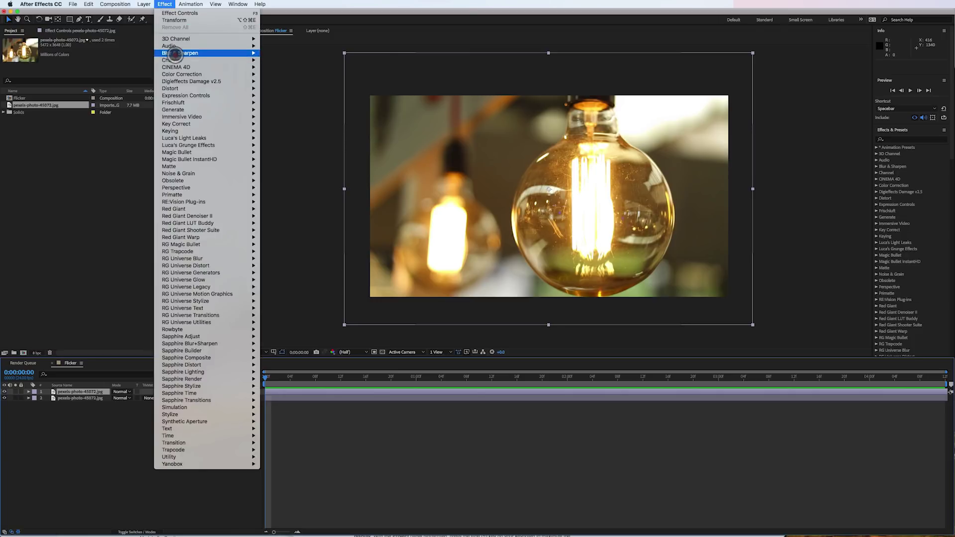
{"action": "mouse_move", "coordinate": [178, 53]}
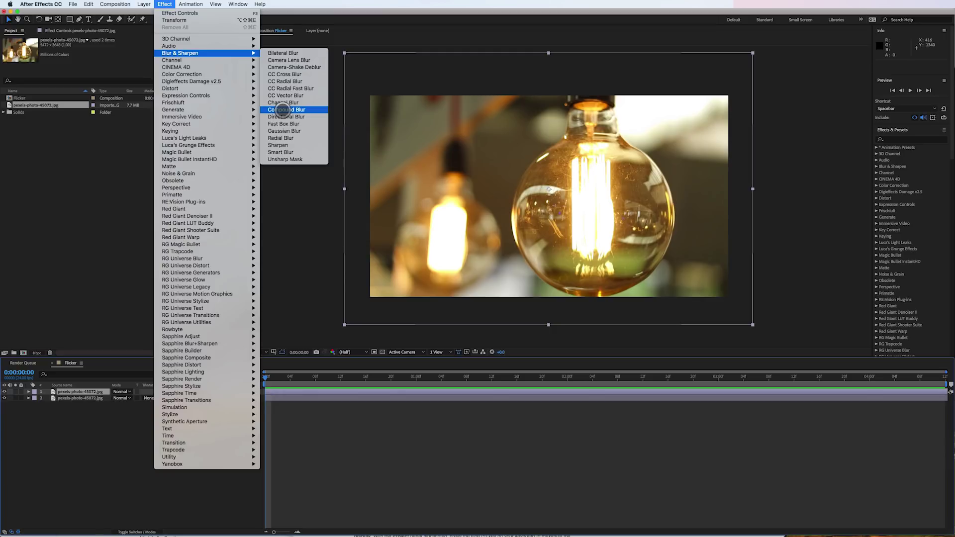
{"action": "left_click", "coordinate": [282, 110]}
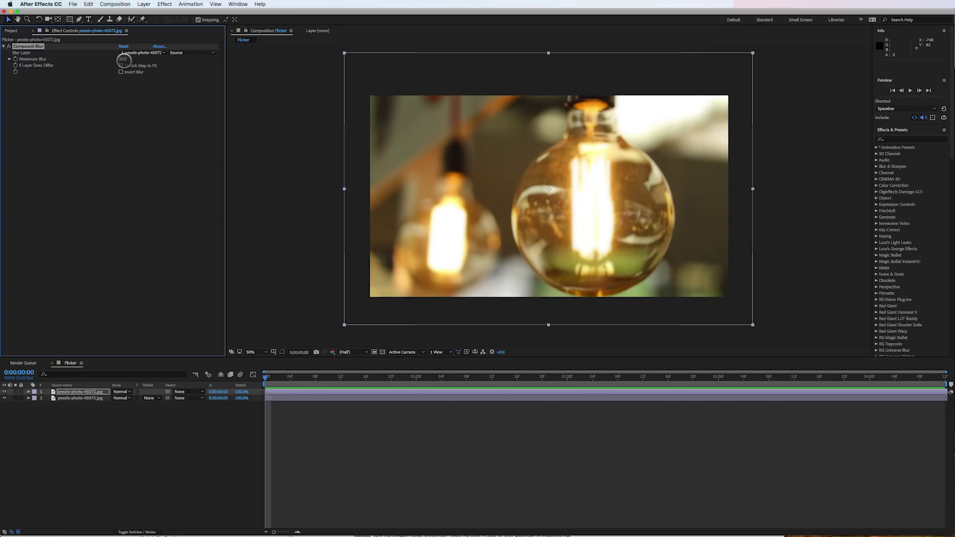
{"action": "left_click_drag", "start_coordinate": [124, 60], "coordinate": [198, 59]}
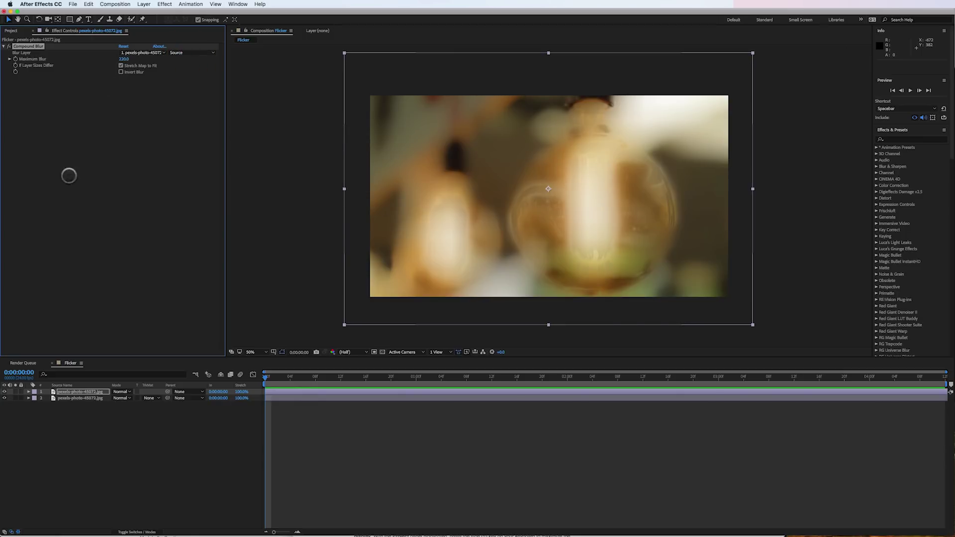
Step: Draw an ellipse mask over the large right-hand bulb on the blurred top layer
{"action": "left_click", "coordinate": [81, 393]}
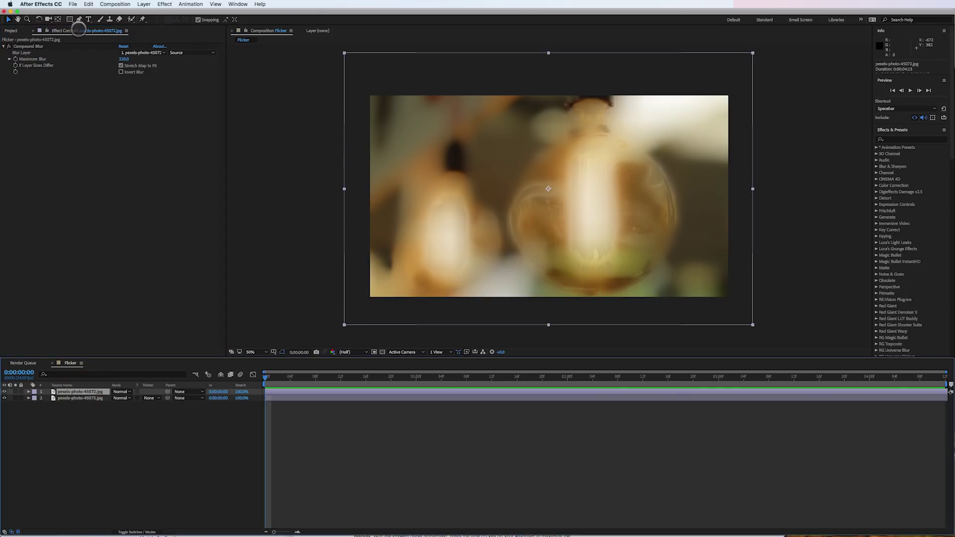
{"action": "left_click_drag", "start_coordinate": [70, 19], "coordinate": [102, 35]}
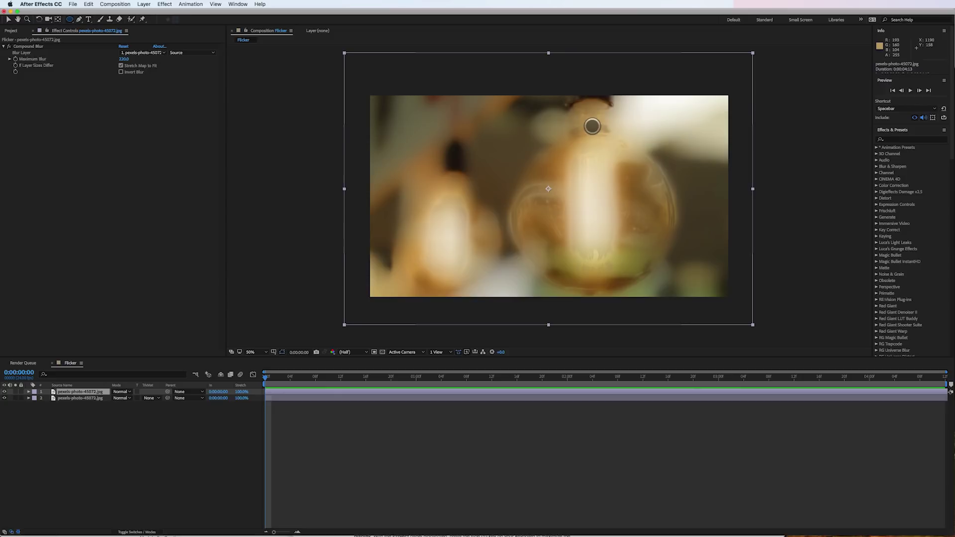
{"action": "left_click", "coordinate": [529, 148]}
{"action": "left_click_drag", "start_coordinate": [530, 148], "coordinate": [671, 293]}
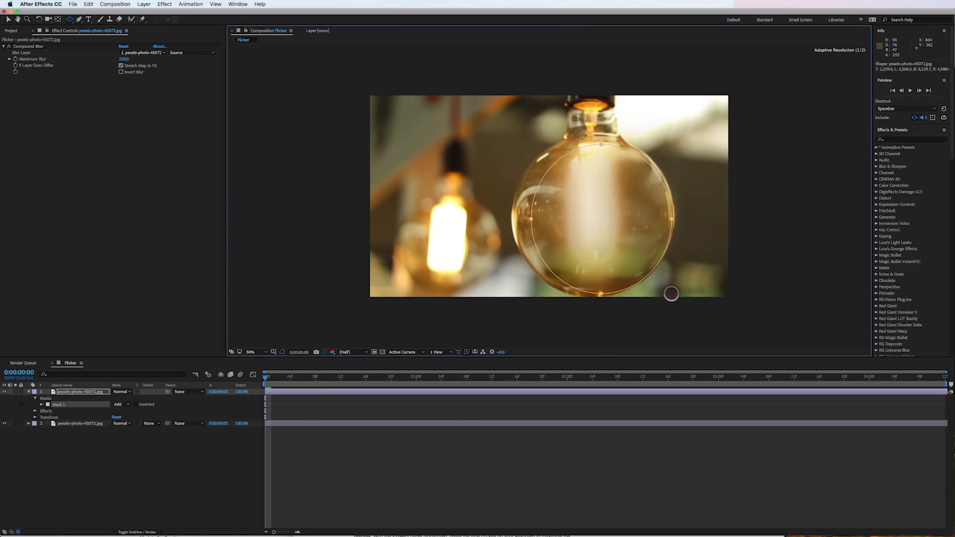
{"action": "key", "text": "v"}
Step: Stretch the ellipse mask taller to reach the bulb's top, hiding the layer to check
{"action": "left_click_drag", "start_coordinate": [608, 297], "coordinate": [595, 319]}
{"action": "double_click", "coordinate": [595, 290]}
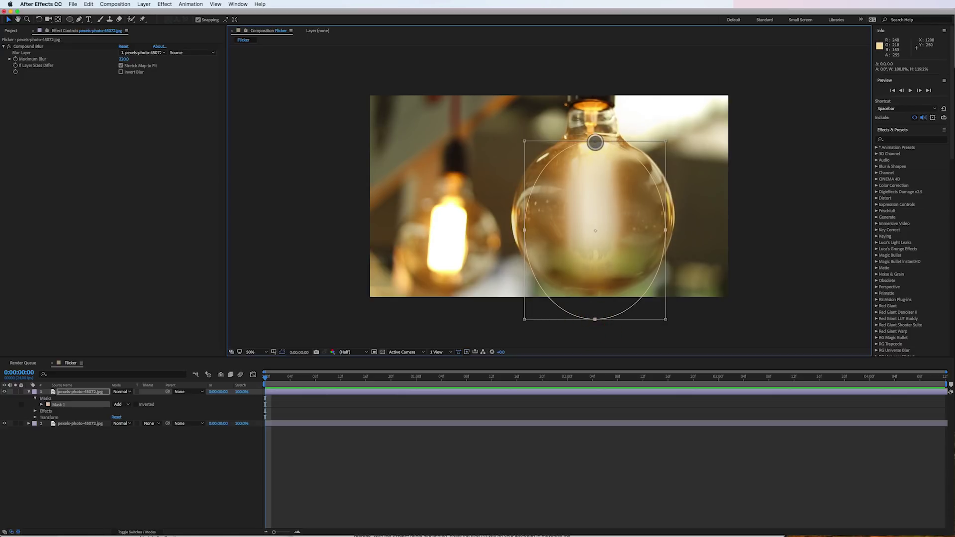
{"action": "left_click_drag", "start_coordinate": [597, 142], "coordinate": [595, 119]}
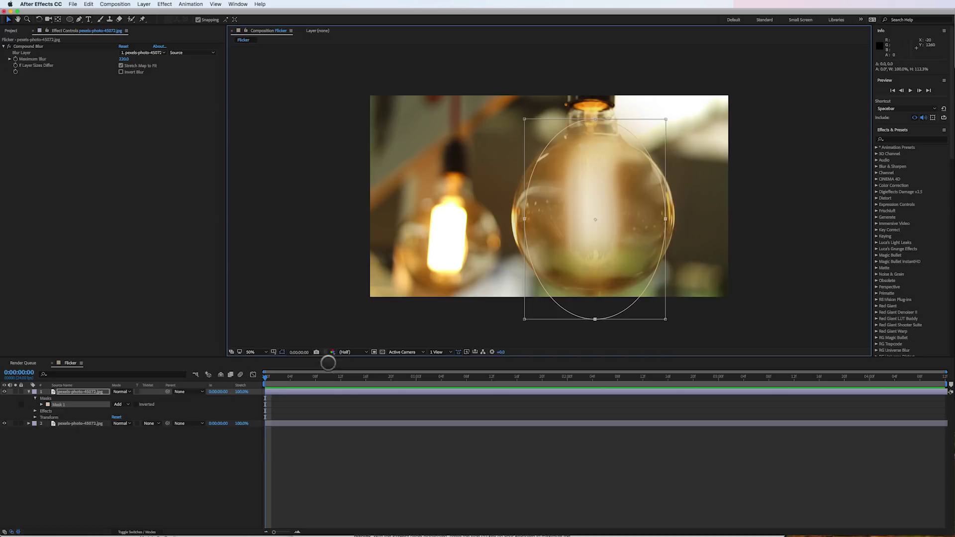
{"action": "left_click", "coordinate": [4, 392]}
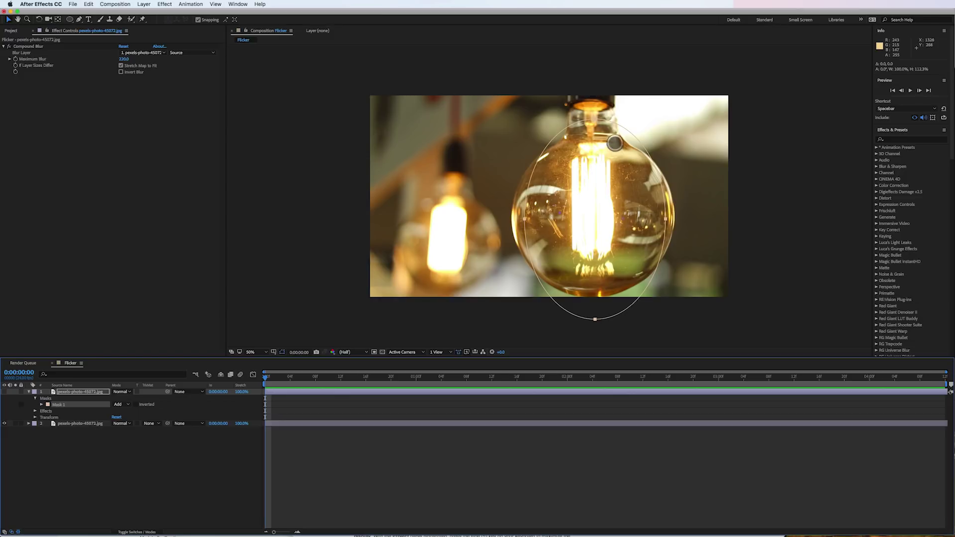
{"action": "left_click", "coordinate": [596, 119]}
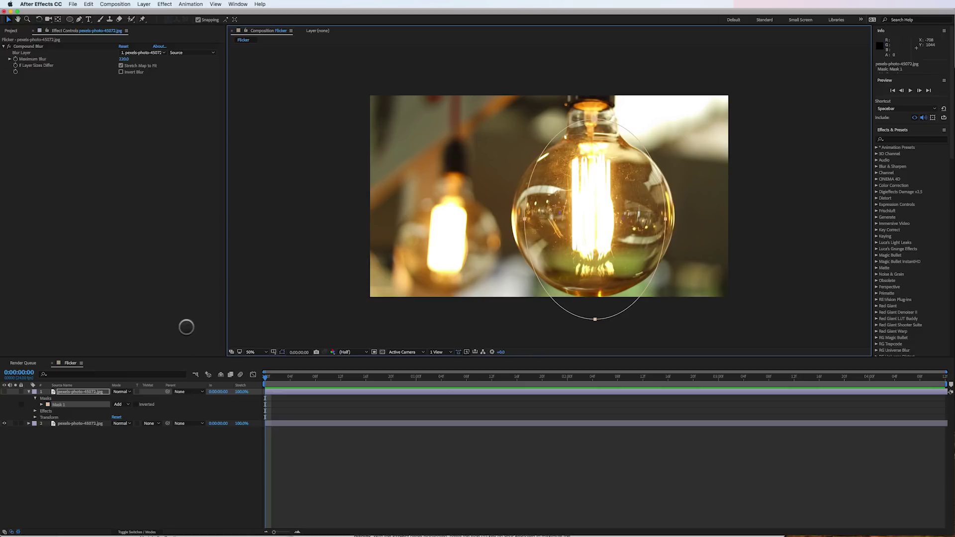
Step: Show the blurred layer, set it to Screen mode, and feather Mask 1 to about 317 pixels
{"action": "left_click", "coordinate": [4, 391]}
{"action": "left_click", "coordinate": [65, 392]}
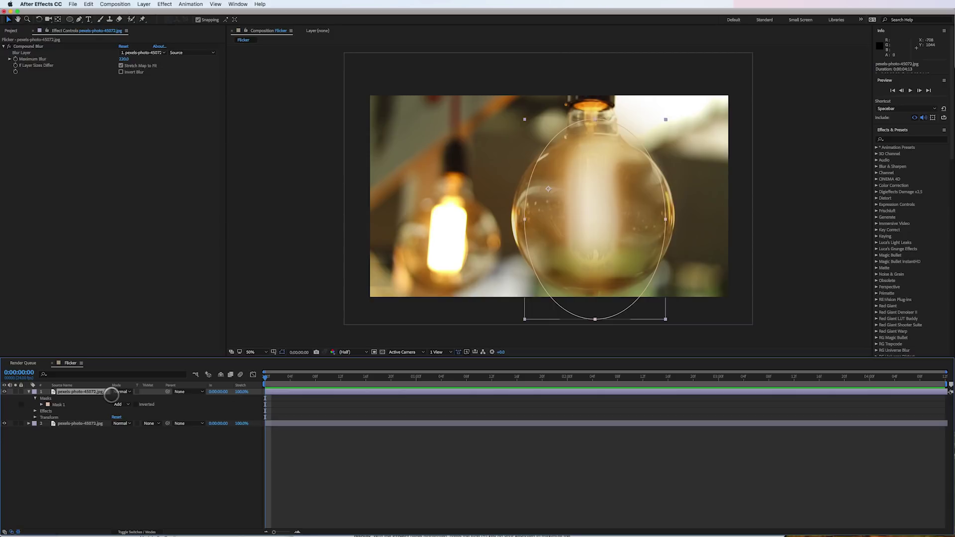
{"action": "left_click", "coordinate": [119, 392]}
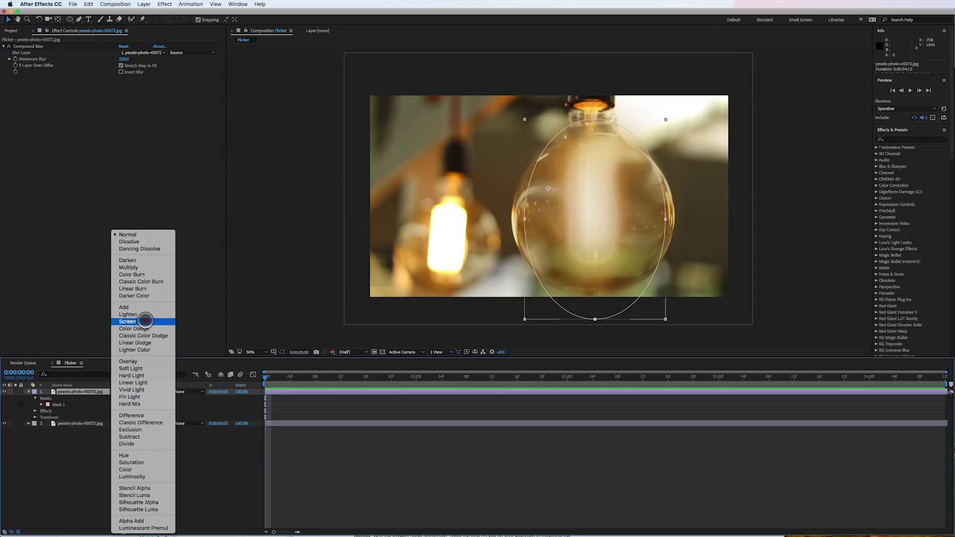
{"action": "left_click", "coordinate": [144, 321]}
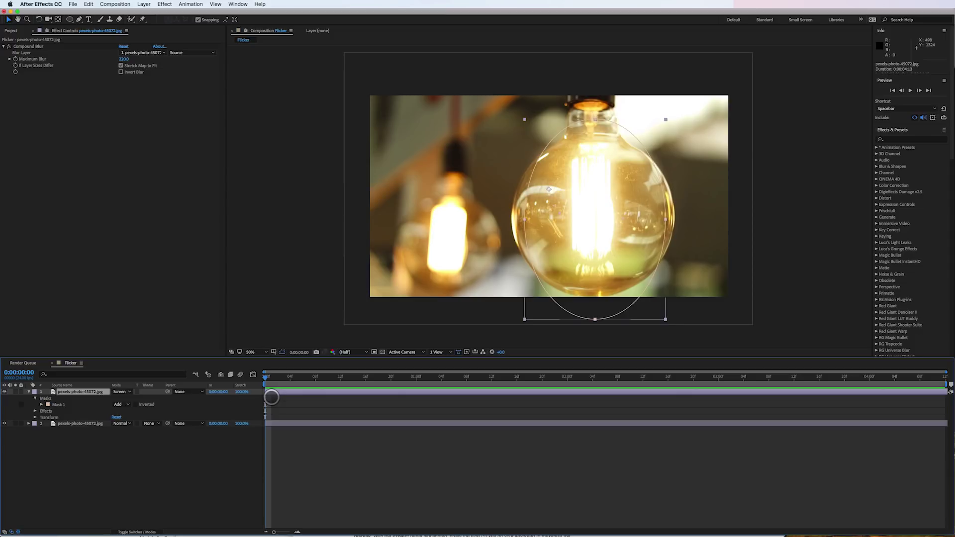
{"action": "key", "text": "f"}
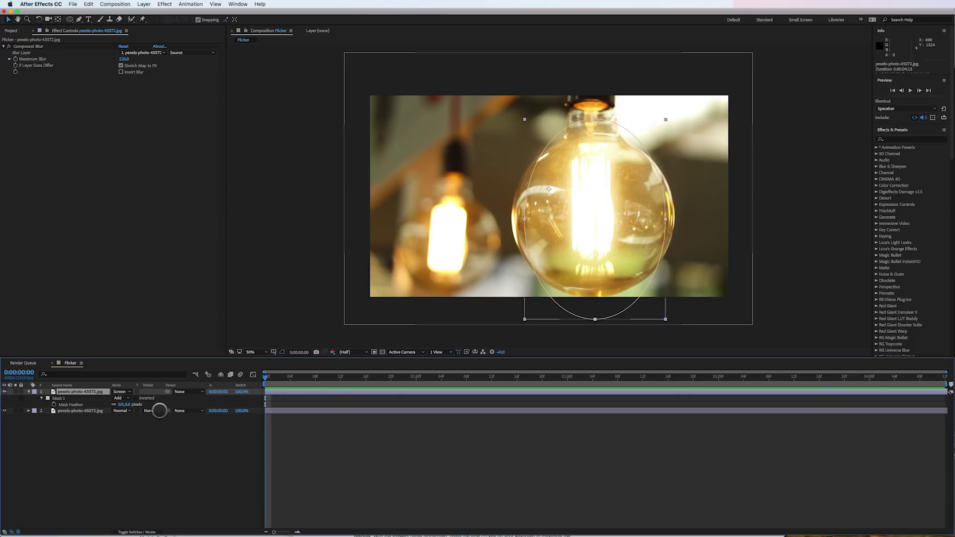
{"action": "left_click_drag", "start_coordinate": [127, 404], "coordinate": [237, 397]}
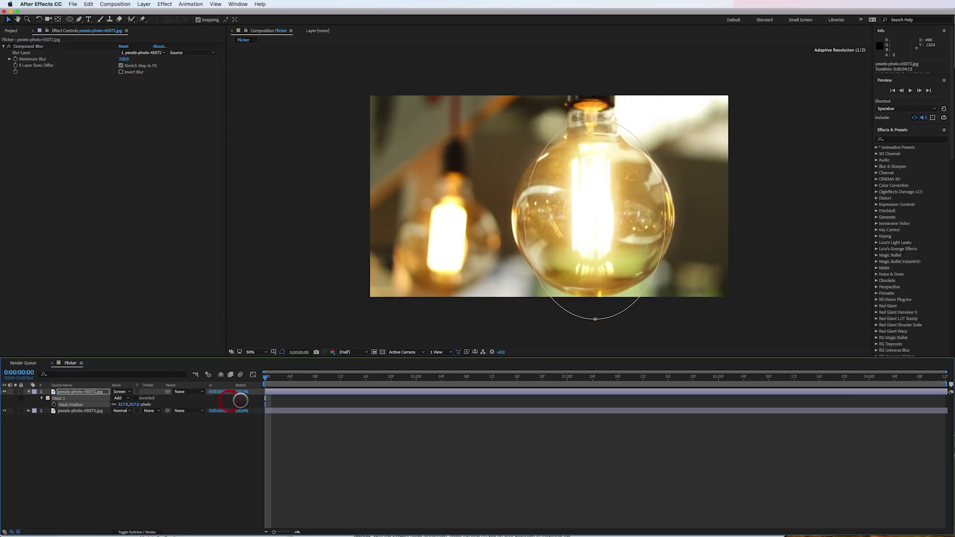
Step: Widen the feathered ellipse mask left and right and make it taller
{"action": "double_click", "coordinate": [524, 219]}
{"action": "left_click_drag", "start_coordinate": [524, 220], "coordinate": [515, 220]}
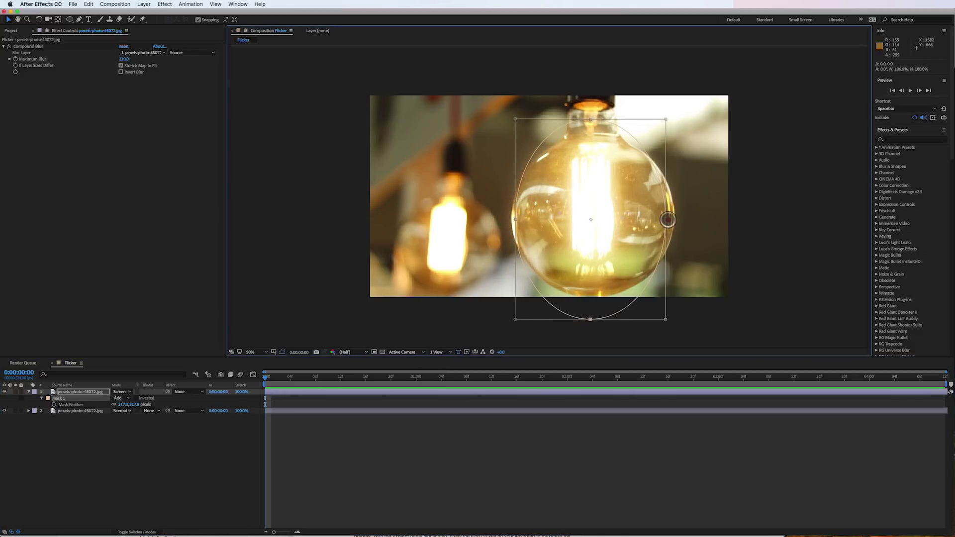
{"action": "left_click_drag", "start_coordinate": [669, 219], "coordinate": [672, 219]}
{"action": "left_click_drag", "start_coordinate": [593, 120], "coordinate": [593, 111]}
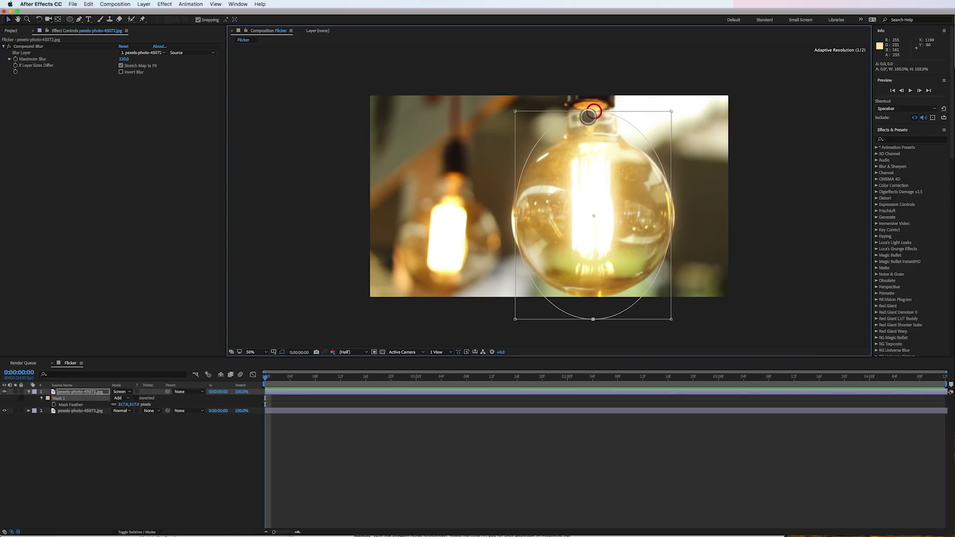
Step: Lower the glow layer's opacity to 69%
{"action": "left_click", "coordinate": [88, 393]}
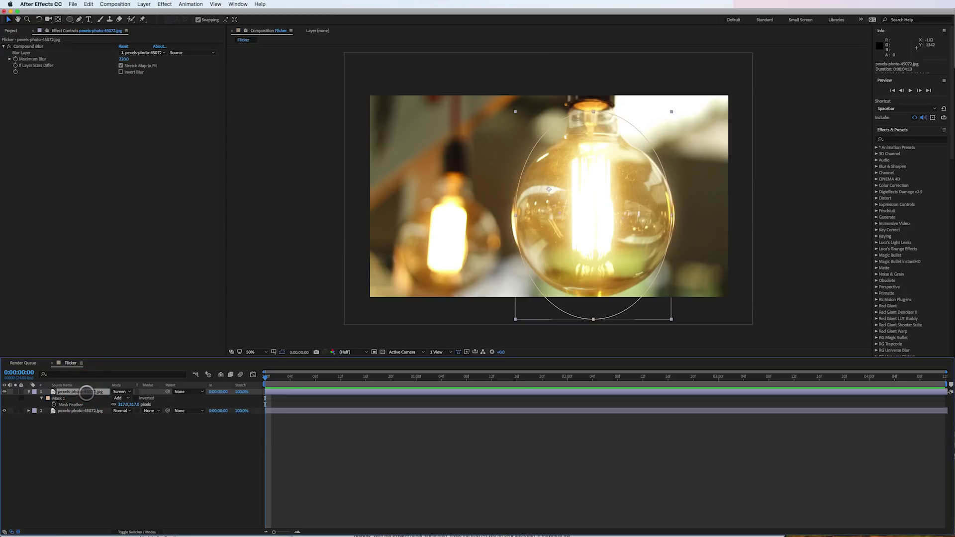
{"action": "key", "text": "t"}
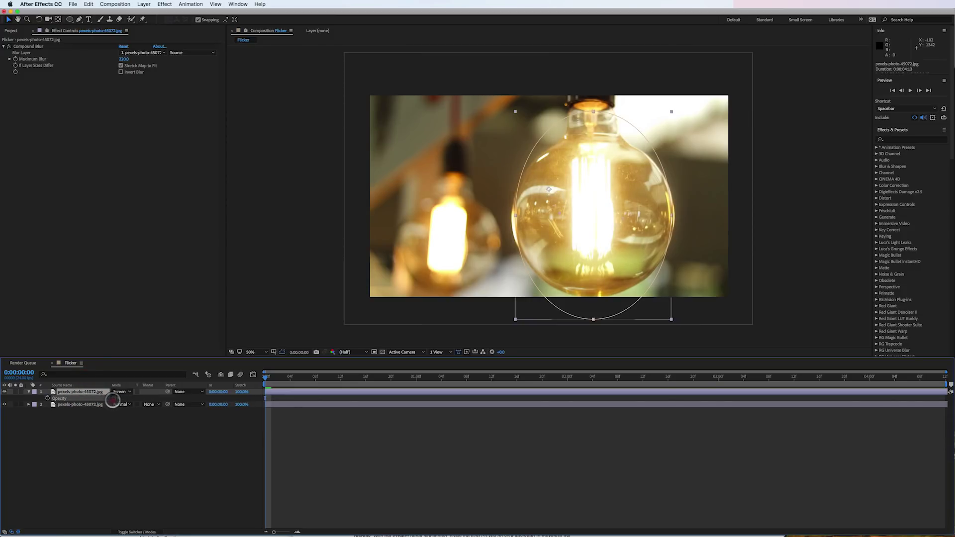
{"action": "left_click_drag", "start_coordinate": [113, 401], "coordinate": [110, 401]}
Step: Toggle the glow layer off and on to compare before and after
{"action": "left_click", "coordinate": [355, 435]}
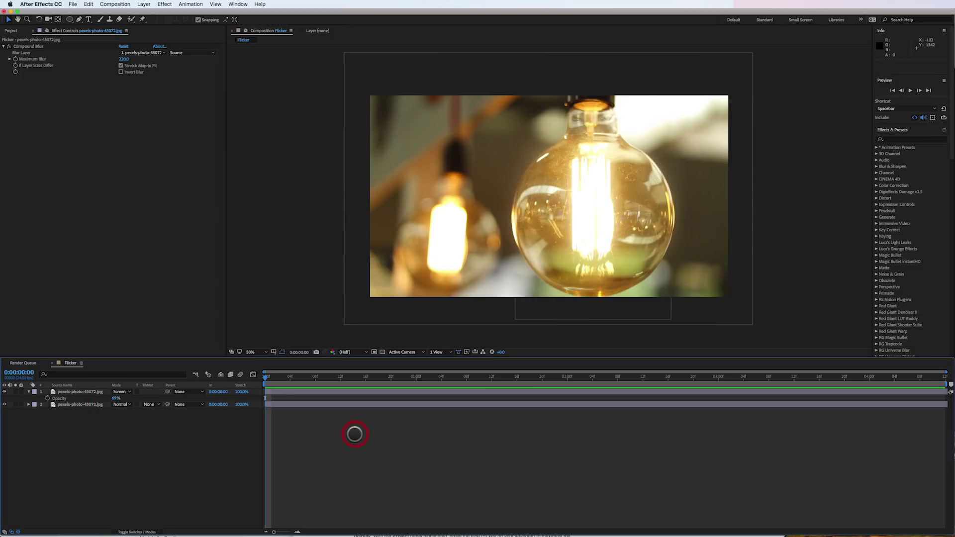
{"action": "left_click", "coordinate": [5, 392]}
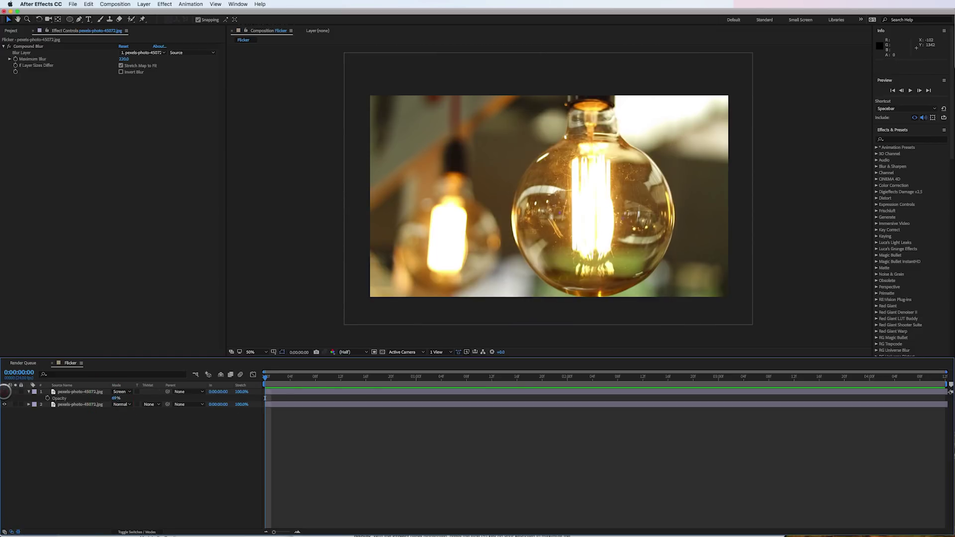
{"action": "left_click", "coordinate": [5, 391]}
{"action": "left_click", "coordinate": [4, 392]}
{"action": "left_click", "coordinate": [5, 392]}
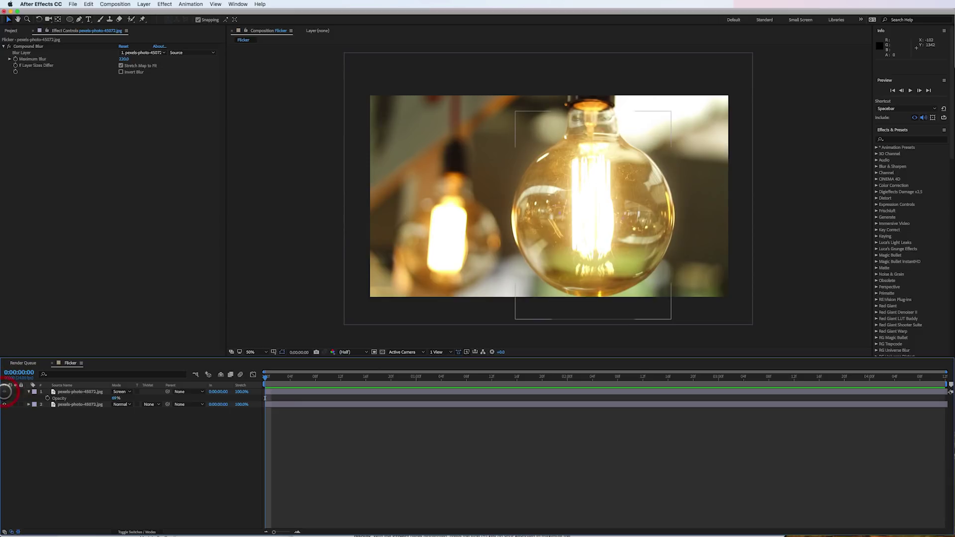
{"action": "left_click", "coordinate": [63, 392]}
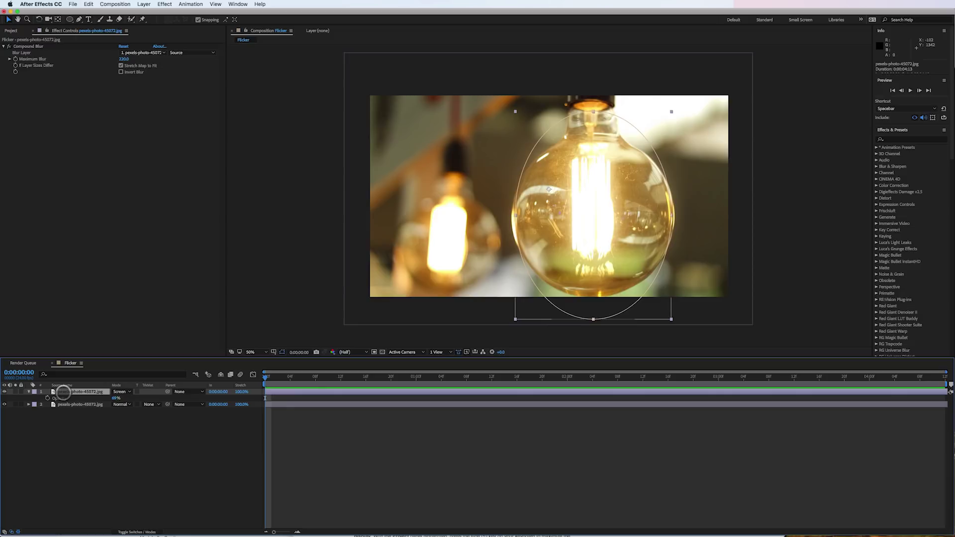
Step: Duplicate the glow layer and reshape the copy's mask into a tall oval around the left bulb
{"action": "key", "text": "super+d"}
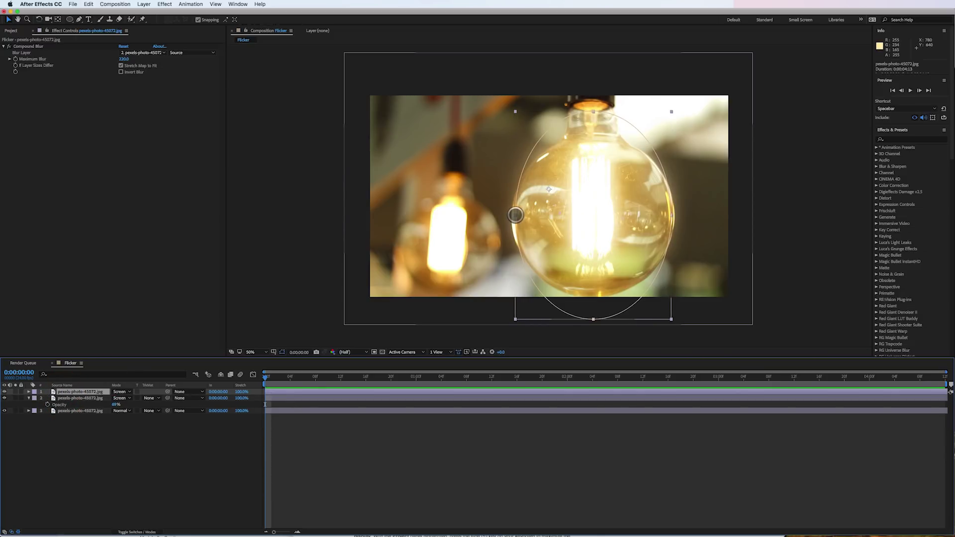
{"action": "left_click_drag", "start_coordinate": [516, 215], "coordinate": [371, 243]}
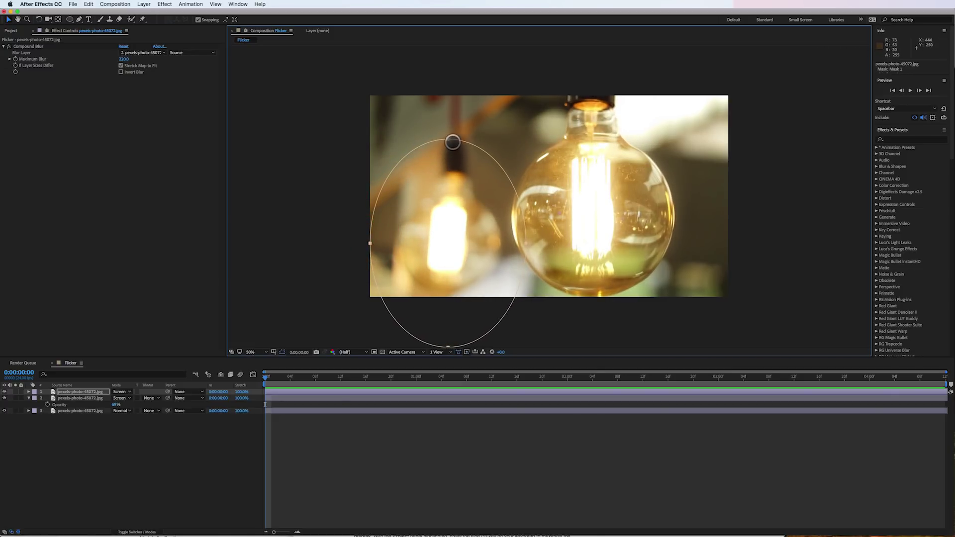
{"action": "double_click", "coordinate": [450, 142]}
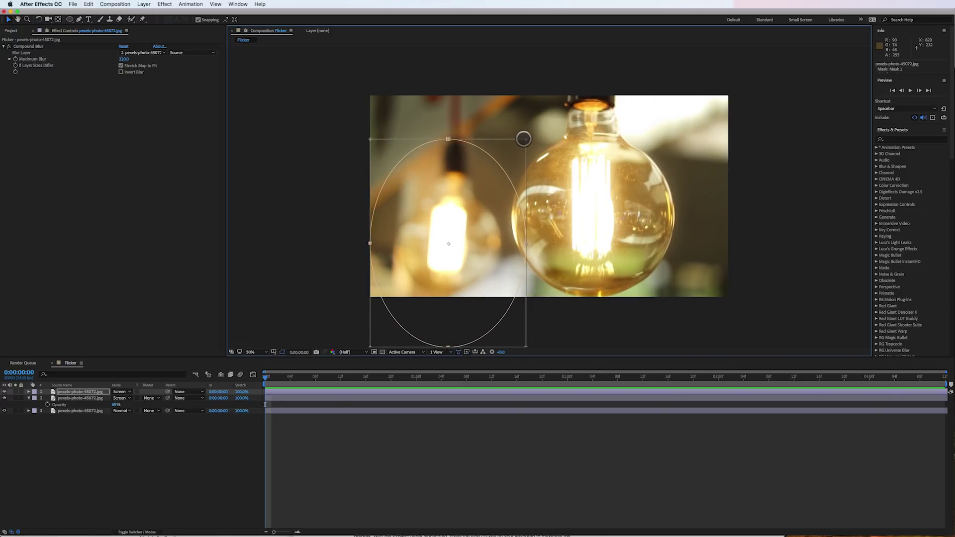
{"action": "left_click_drag", "start_coordinate": [523, 138], "coordinate": [502, 187]}
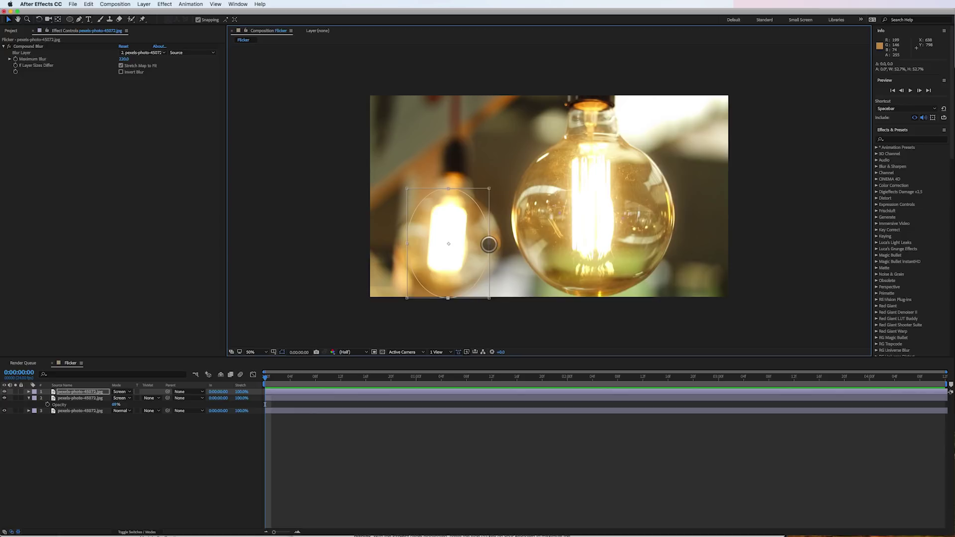
{"action": "left_click_drag", "start_coordinate": [490, 243], "coordinate": [497, 244]}
{"action": "left_click_drag", "start_coordinate": [407, 243], "coordinate": [403, 245]}
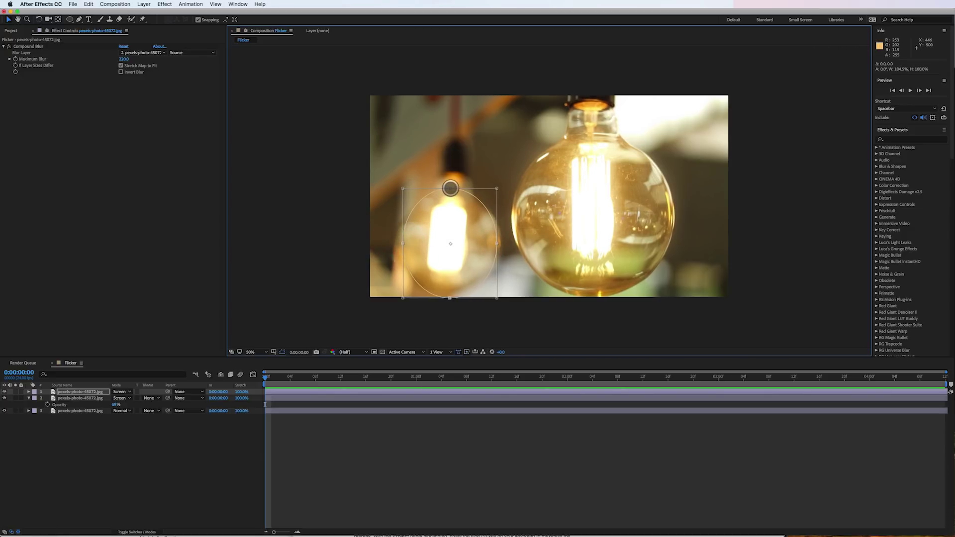
{"action": "left_click_drag", "start_coordinate": [451, 188], "coordinate": [451, 174]}
{"action": "left_click", "coordinate": [73, 393]}
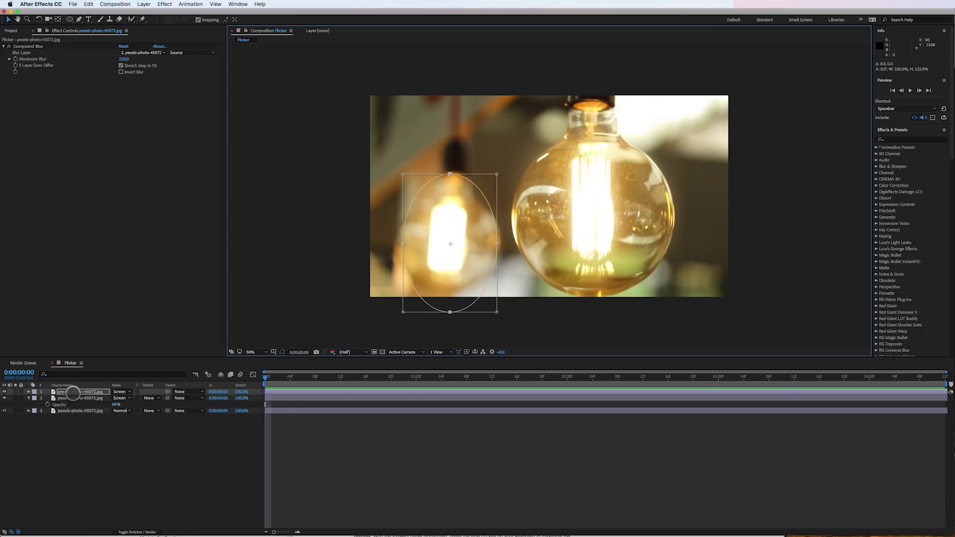
Step: Set the left-bulb glow to 32% opacity and rename the top glow layer 'foreground bulb'
{"action": "key", "text": "t"}
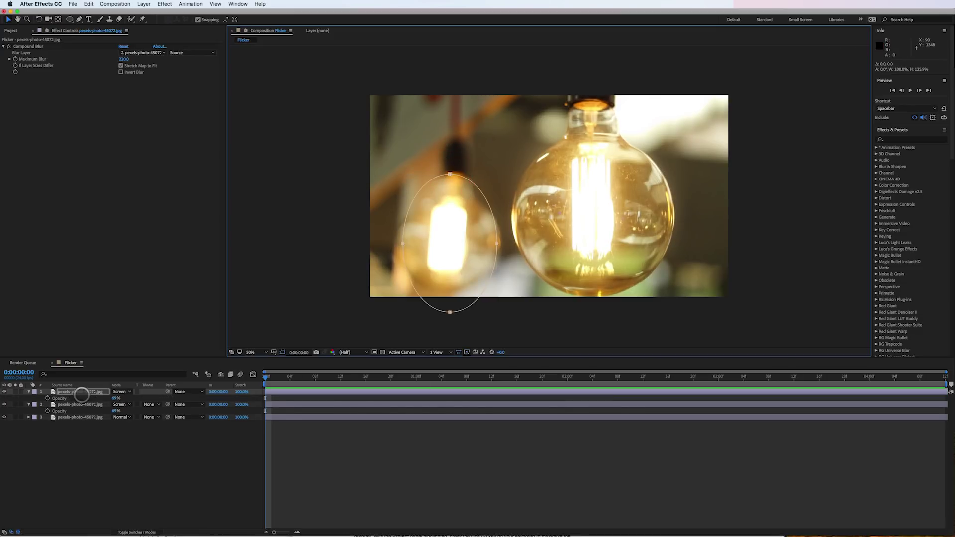
{"action": "left_click_drag", "start_coordinate": [115, 397], "coordinate": [82, 409]}
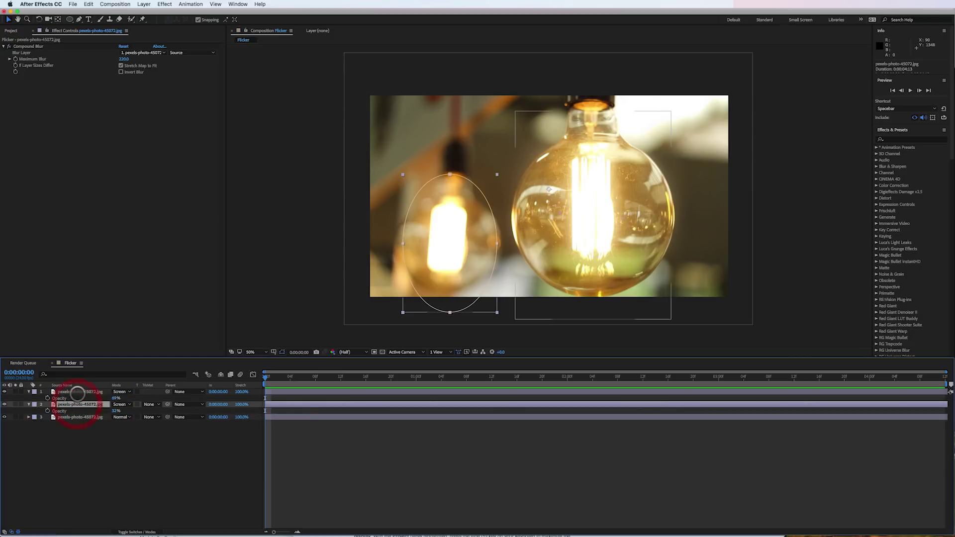
{"action": "left_click", "coordinate": [78, 392]}
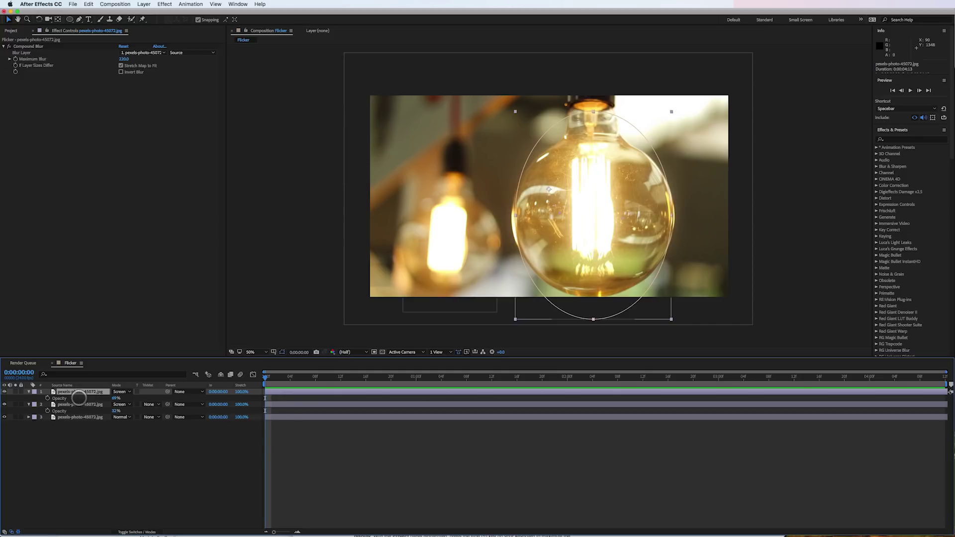
{"action": "key", "text": "Return"}
{"action": "type", "text": "foreground bulb"}
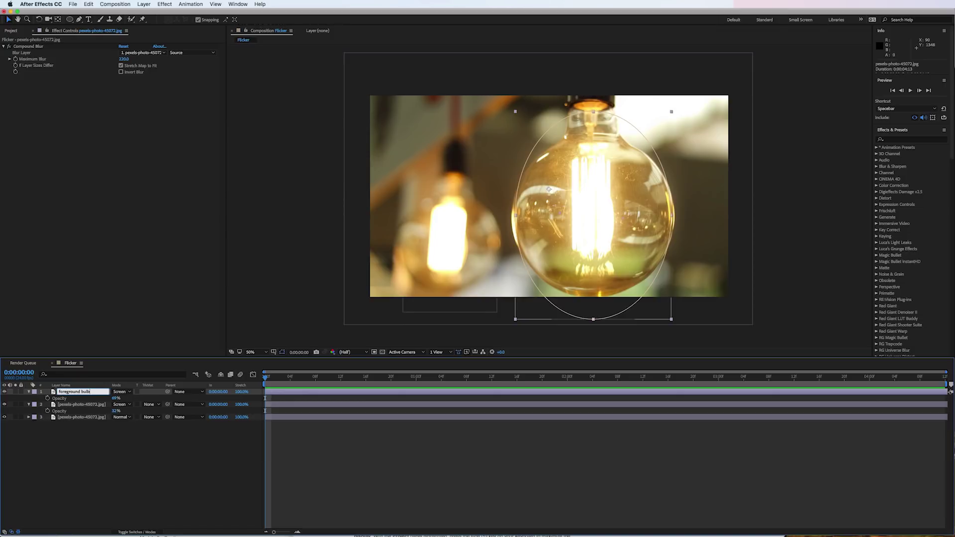
{"action": "key", "text": "Return"}
Step: Rename the second glow layer 'background bulb' and lock the original photo layer
{"action": "left_click", "coordinate": [85, 405]}
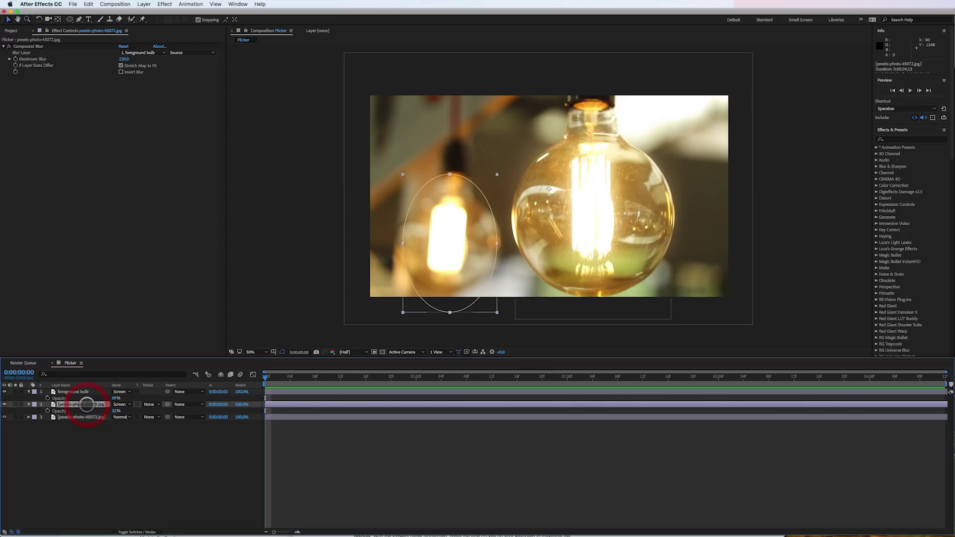
{"action": "key", "text": "Return"}
{"action": "type", "text": "backgr"}
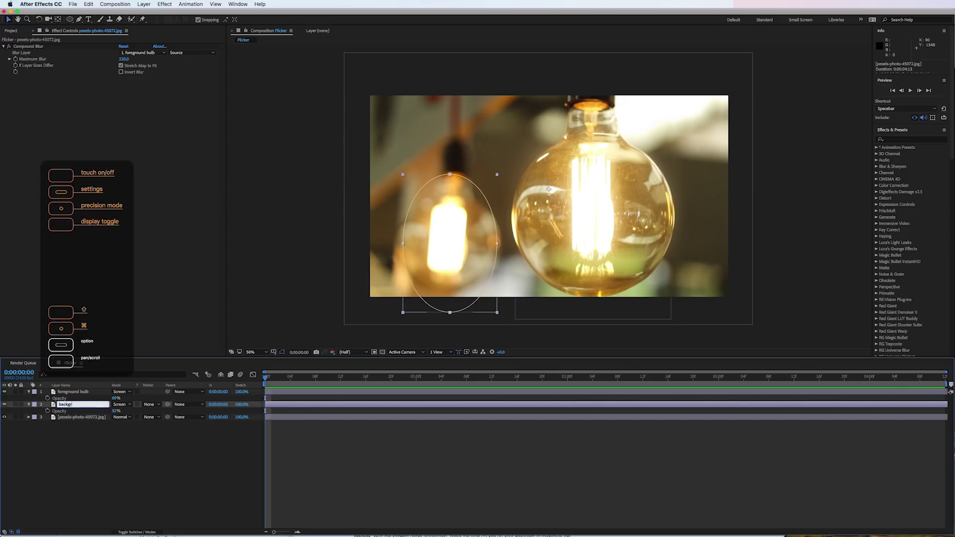
{"action": "type", "text": "ound bul"}
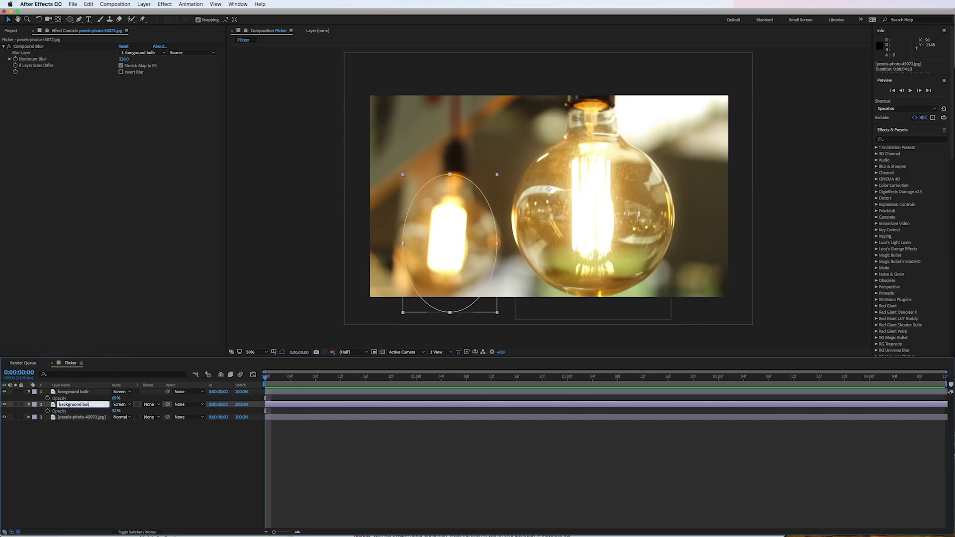
{"action": "type", "text": "b"}
{"action": "key", "text": "Return"}
{"action": "left_click", "coordinate": [20, 418]}
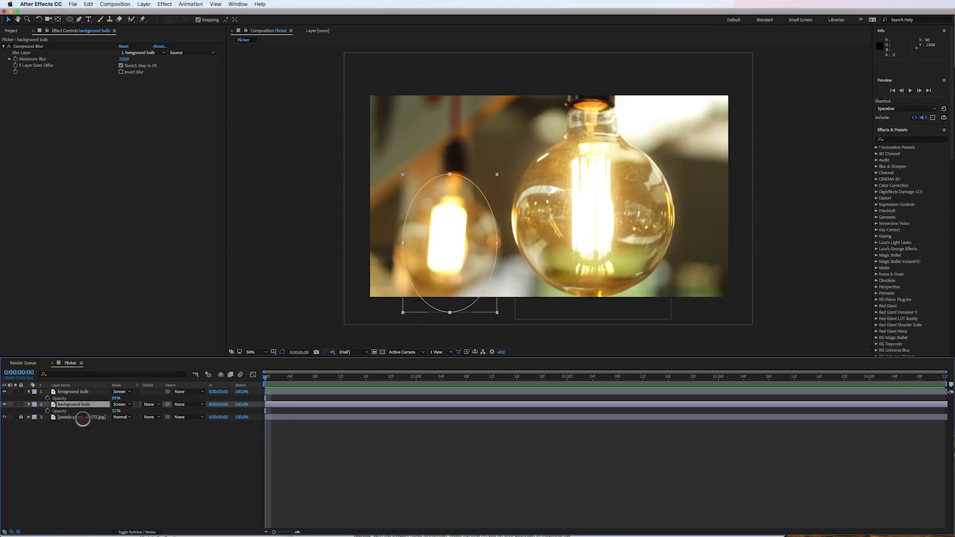
{"action": "left_click", "coordinate": [88, 404]}
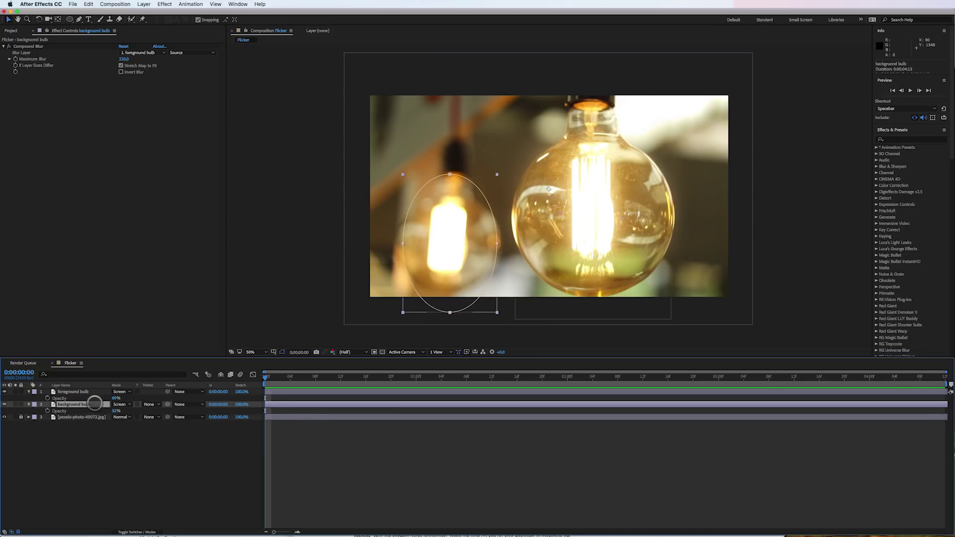
Step: Add a wiggle(10,20) expression to the foreground bulb layer's opacity
{"action": "left_click", "coordinate": [75, 391]}
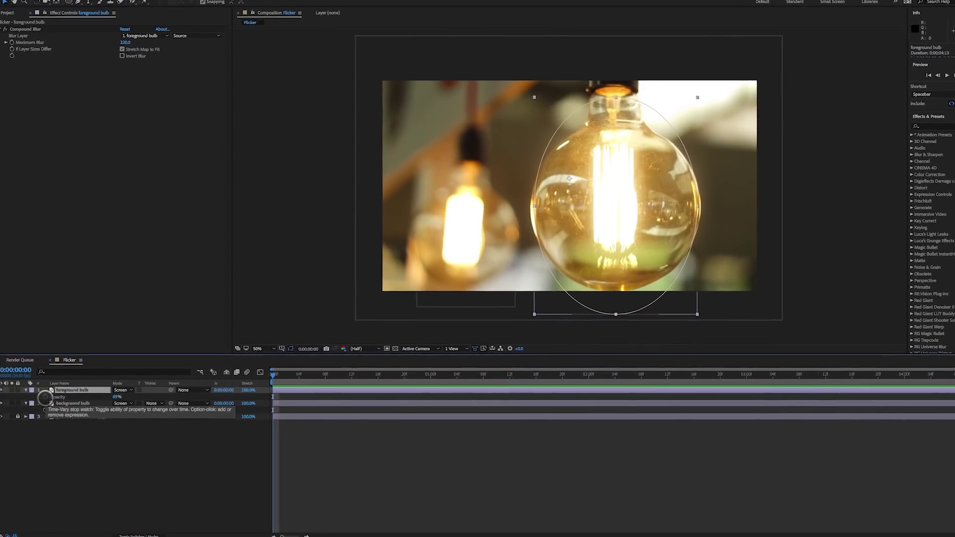
{"action": "left_click", "coordinate": [46, 398], "text": "alt"}
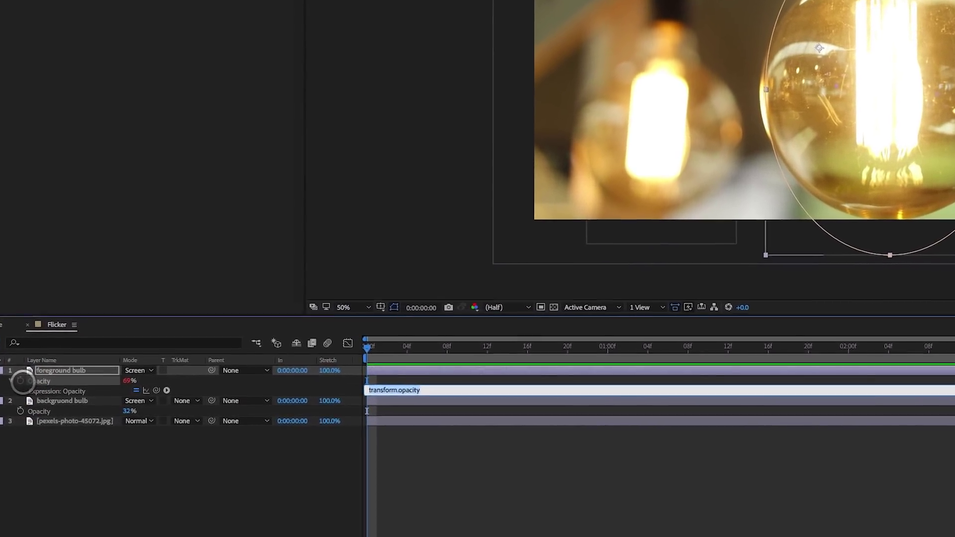
{"action": "type", "text": "wig"}
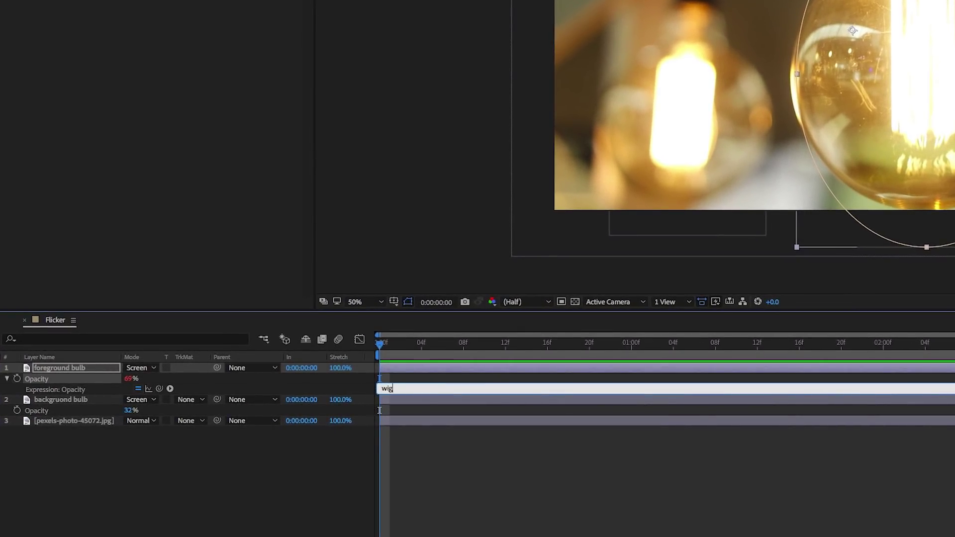
{"action": "type", "text": "gle(10,20"}
{"action": "left_click", "coordinate": [380, 410]}
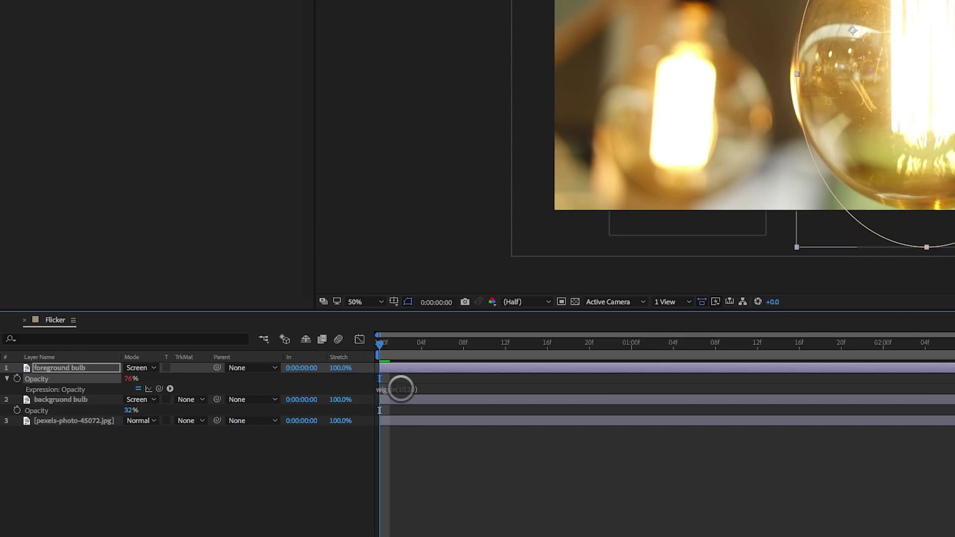
{"action": "left_click", "coordinate": [404, 389]}
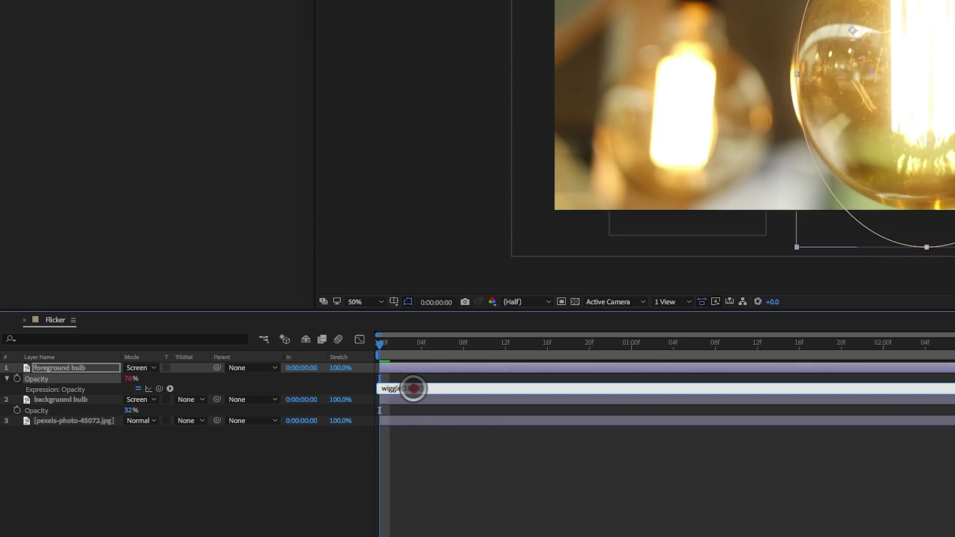
{"action": "left_click_drag", "start_coordinate": [413, 388], "coordinate": [418, 389]}
{"action": "left_click", "coordinate": [418, 388]}
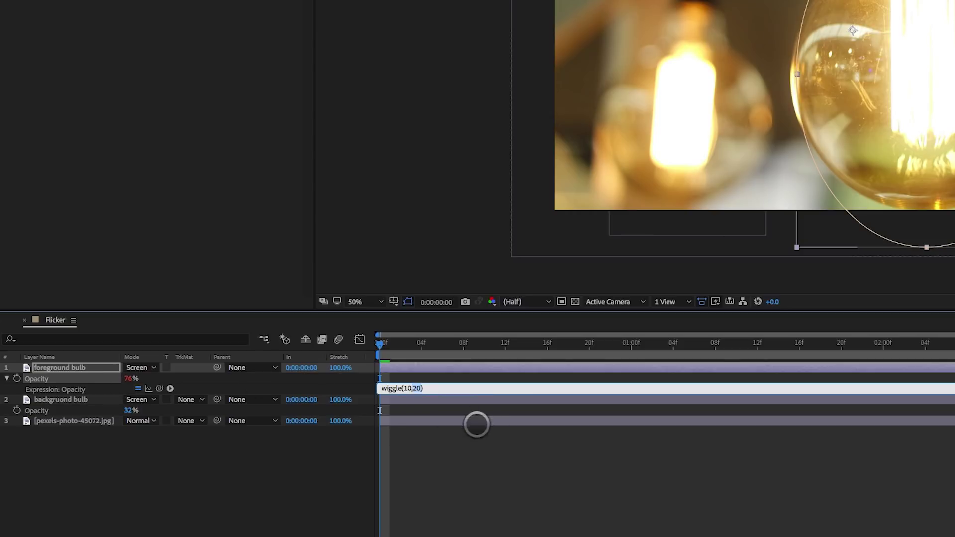
{"action": "left_click", "coordinate": [470, 437]}
Step: Set the foreground bulb's base opacity value to 69
{"action": "left_click", "coordinate": [124, 380]}
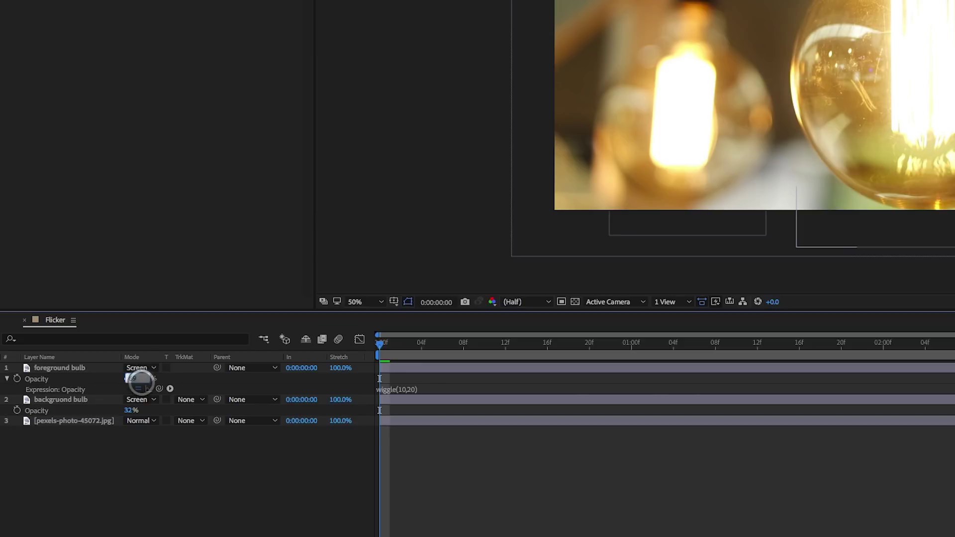
{"action": "type", "text": "69"}
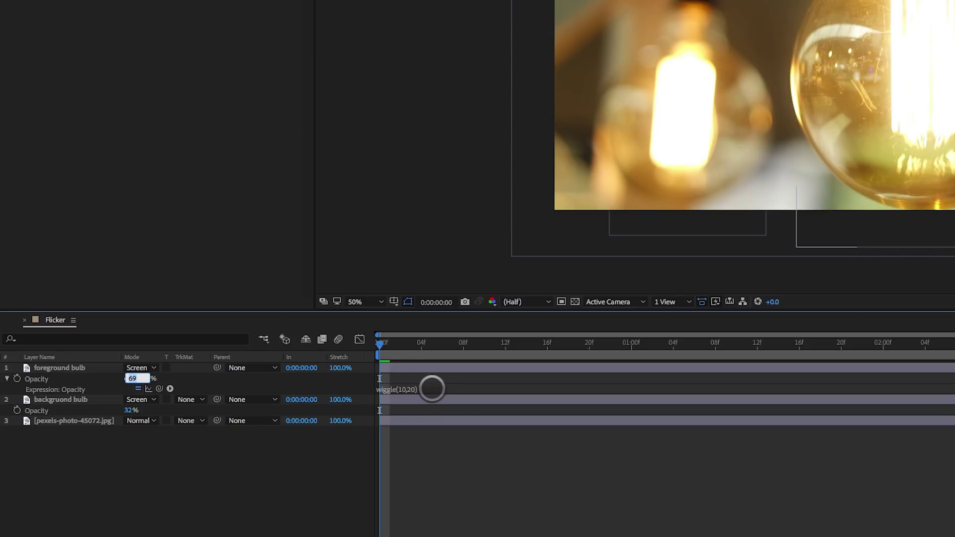
{"action": "left_click", "coordinate": [431, 389]}
{"action": "left_click", "coordinate": [432, 379]}
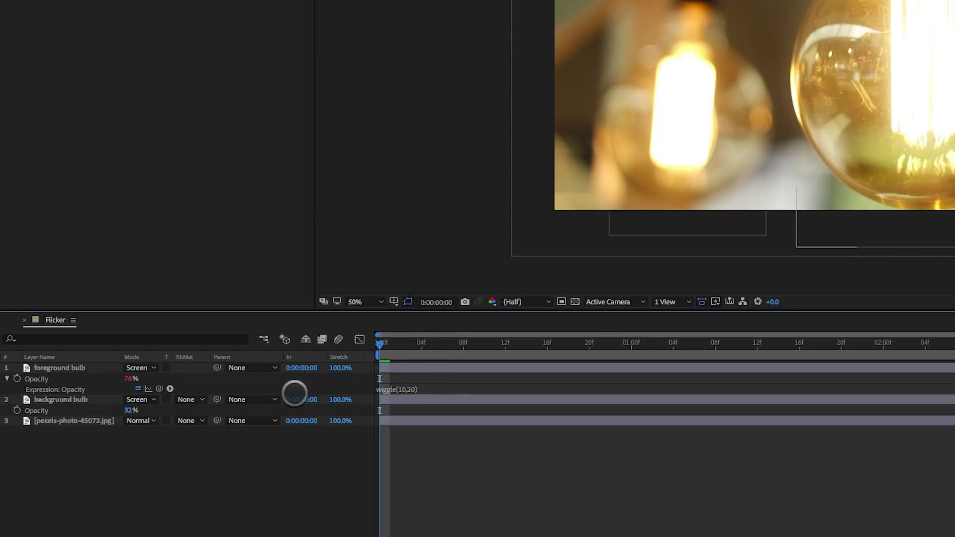
Step: Start a wiggle(7,20) expression on the background bulb layer's opacity
{"action": "left_click", "coordinate": [16, 410], "text": "alt"}
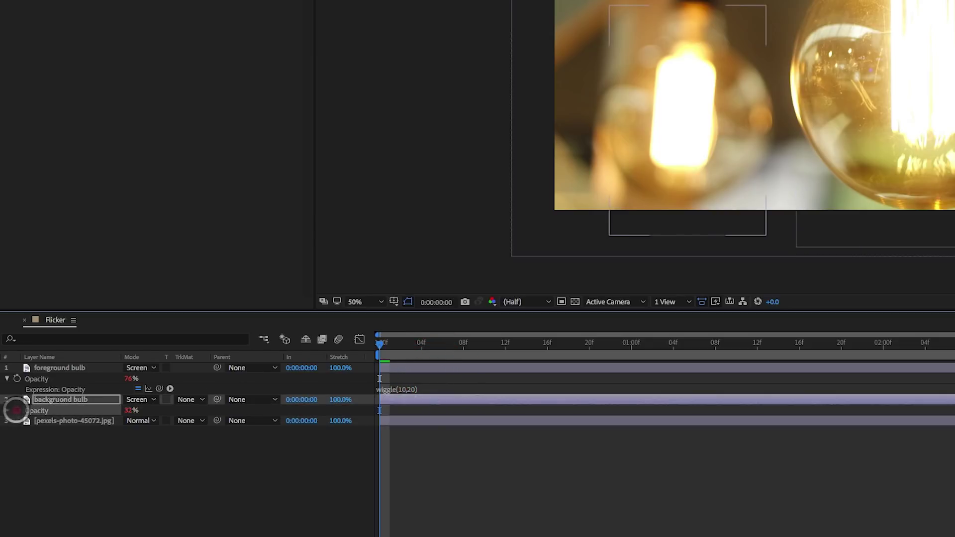
{"action": "type", "text": "wiggle(7,20"}
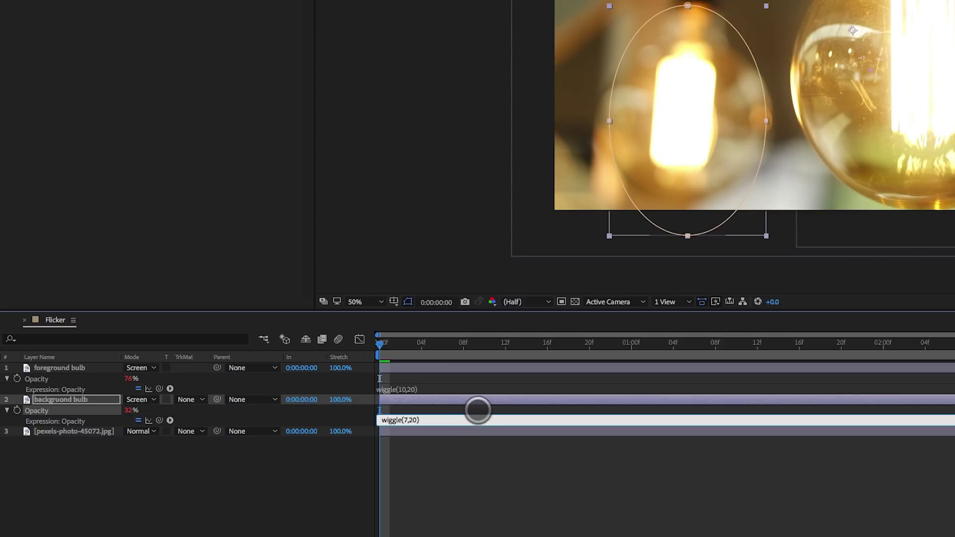
Step: Commit the background bulb's wiggle(7,20) opacity expression so both glows flicker
{"action": "left_click", "coordinate": [478, 410]}
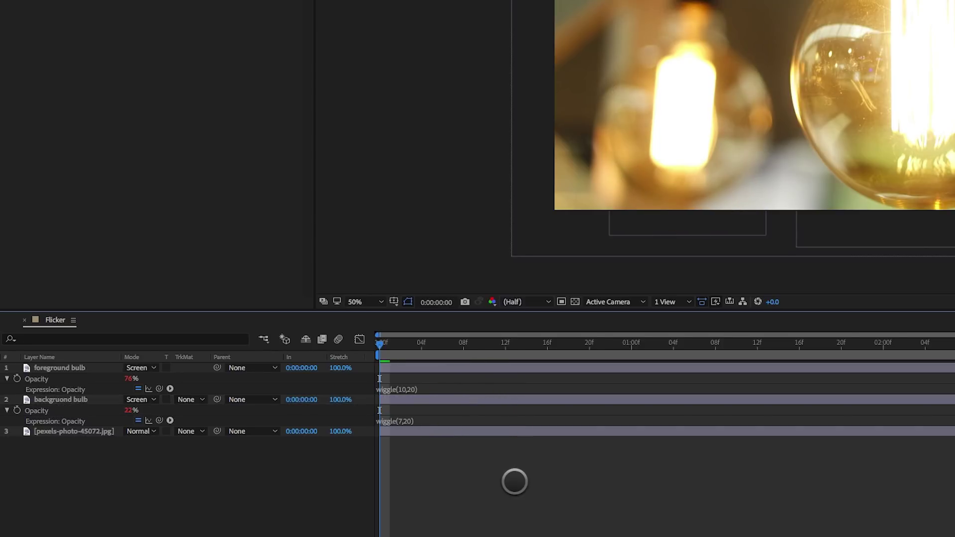